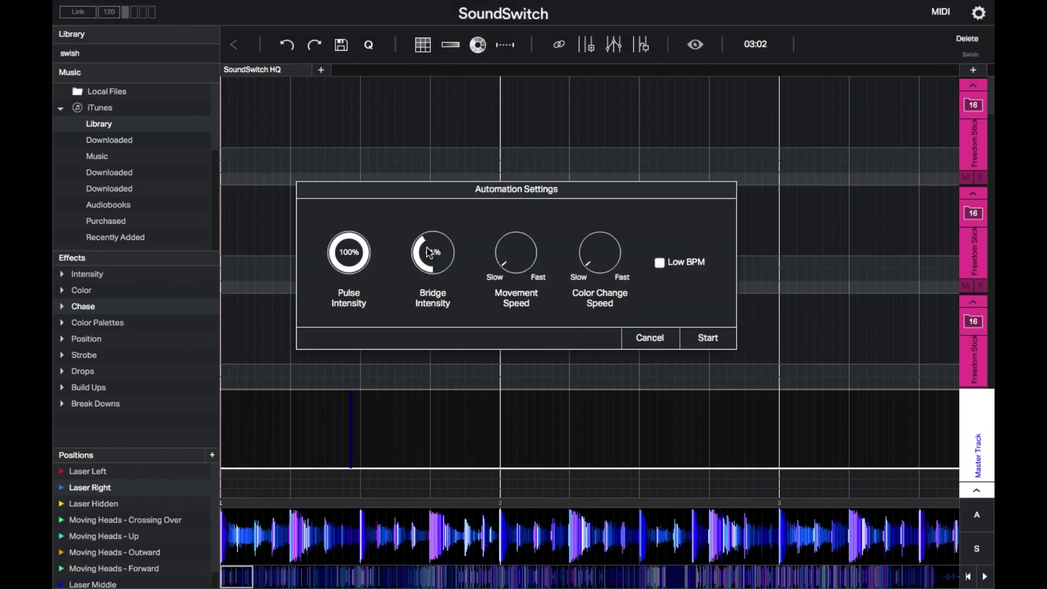
Step: Generate the automatic show with pulse 87%, bridge 19%, and faster movement and colour-change speeds
{"action": "left_click_drag", "start_coordinate": [428, 252], "coordinate": [426, 262]}
{"action": "left_click_drag", "start_coordinate": [354, 273], "coordinate": [361, 273]}
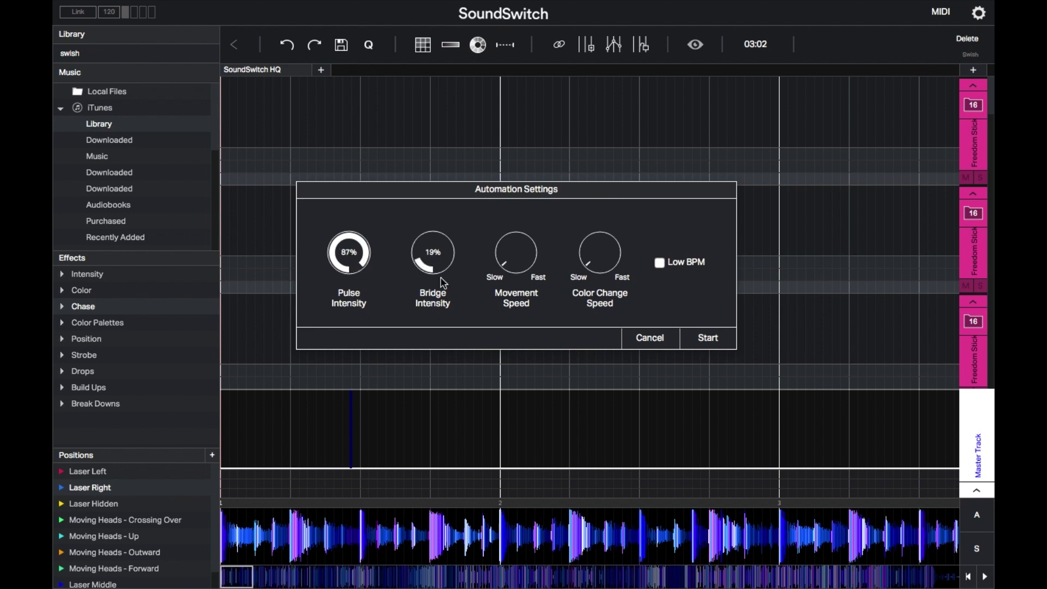
{"action": "left_click_drag", "start_coordinate": [504, 254], "coordinate": [540, 251]}
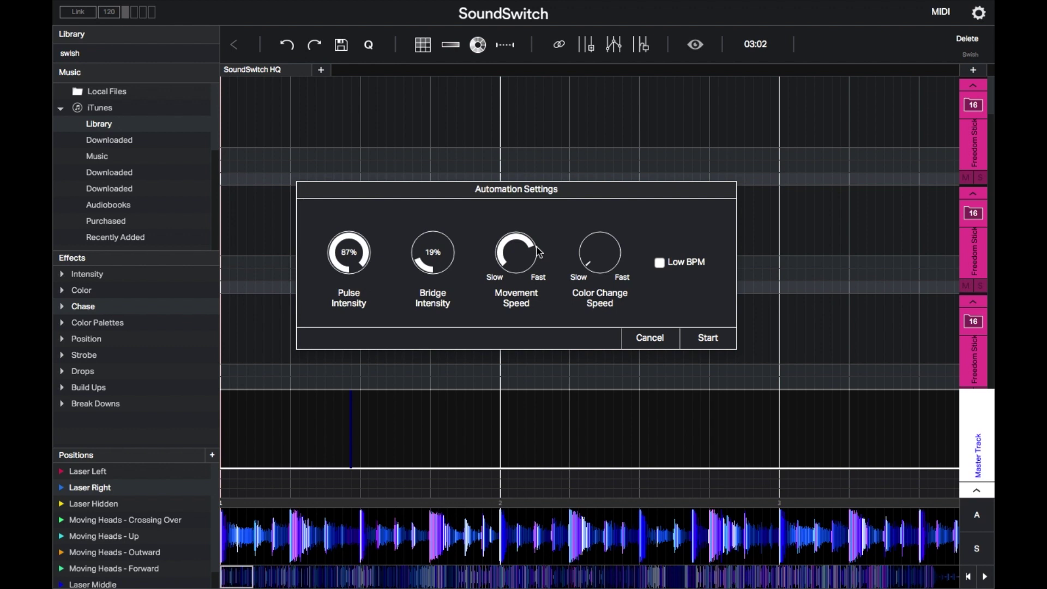
{"action": "left_click_drag", "start_coordinate": [602, 266], "coordinate": [604, 252]}
{"action": "left_click", "coordinate": [708, 338]}
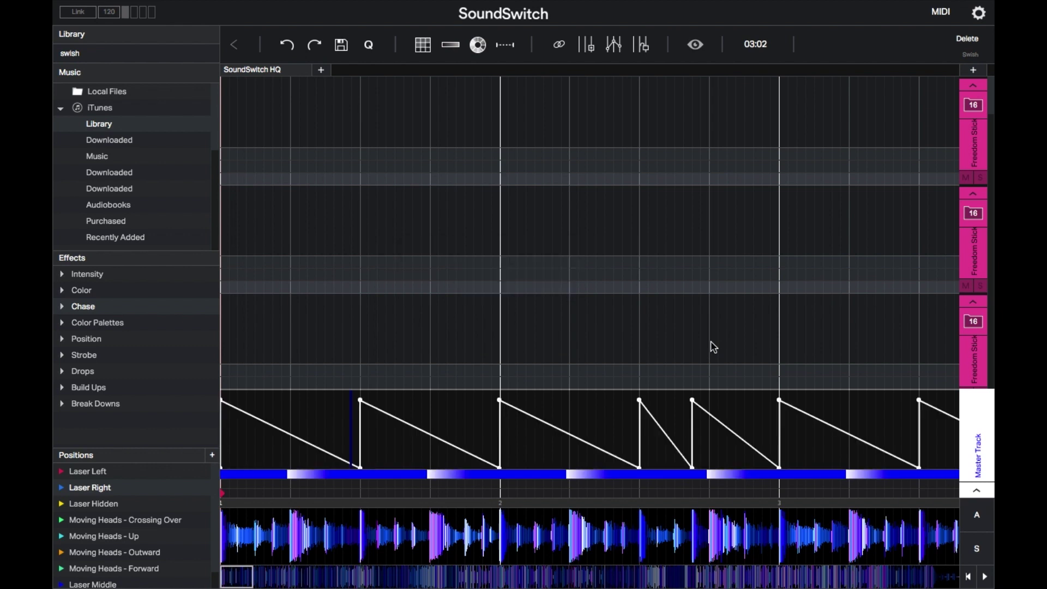
{"action": "scroll", "coordinate": [638, 300], "scroll_direction": "down", "scroll_amount": 5}
{"action": "scroll", "coordinate": [638, 301], "scroll_direction": "down", "scroll_amount": 5}
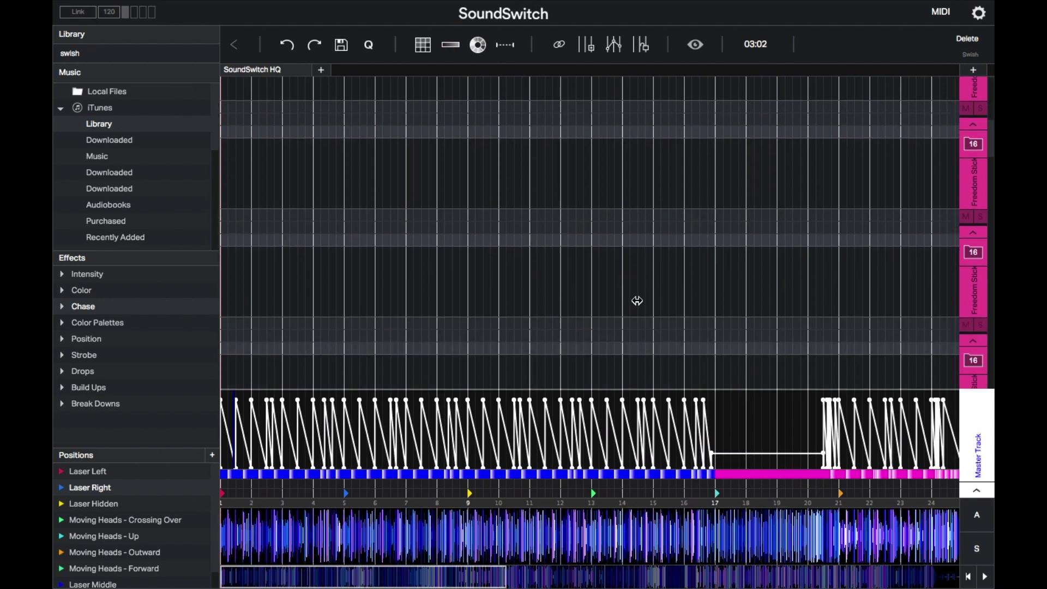
{"action": "scroll", "coordinate": [638, 301], "scroll_direction": "down", "scroll_amount": 3}
{"action": "scroll", "coordinate": [638, 301], "scroll_direction": "up", "scroll_amount": 5}
{"action": "scroll", "coordinate": [637, 301], "scroll_direction": "up", "scroll_amount": 3}
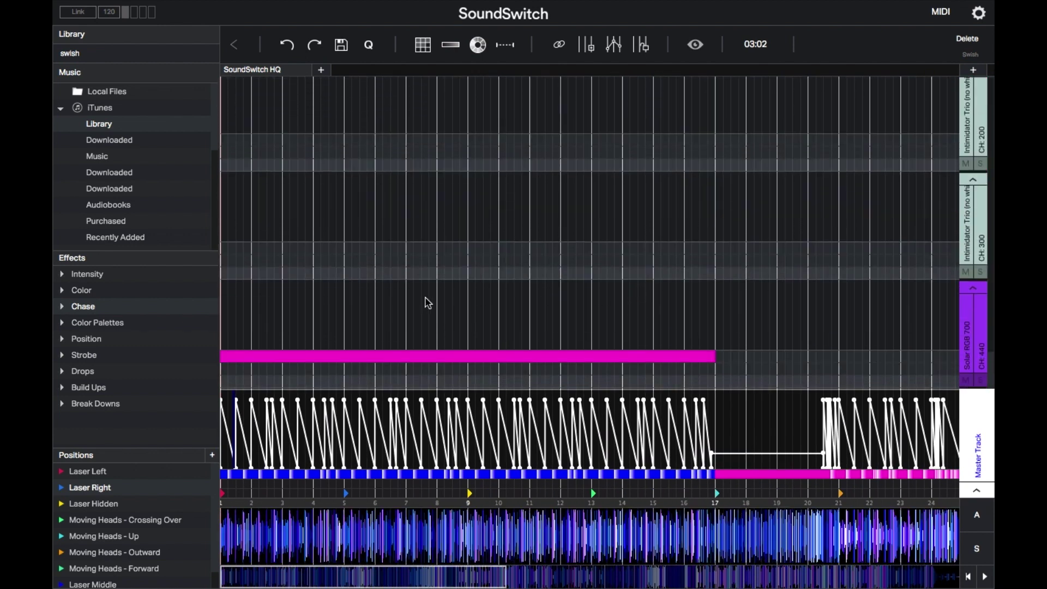
{"action": "scroll", "coordinate": [607, 322], "scroll_direction": "down", "scroll_amount": 5}
{"action": "scroll", "coordinate": [605, 323], "scroll_direction": "down", "scroll_amount": 3}
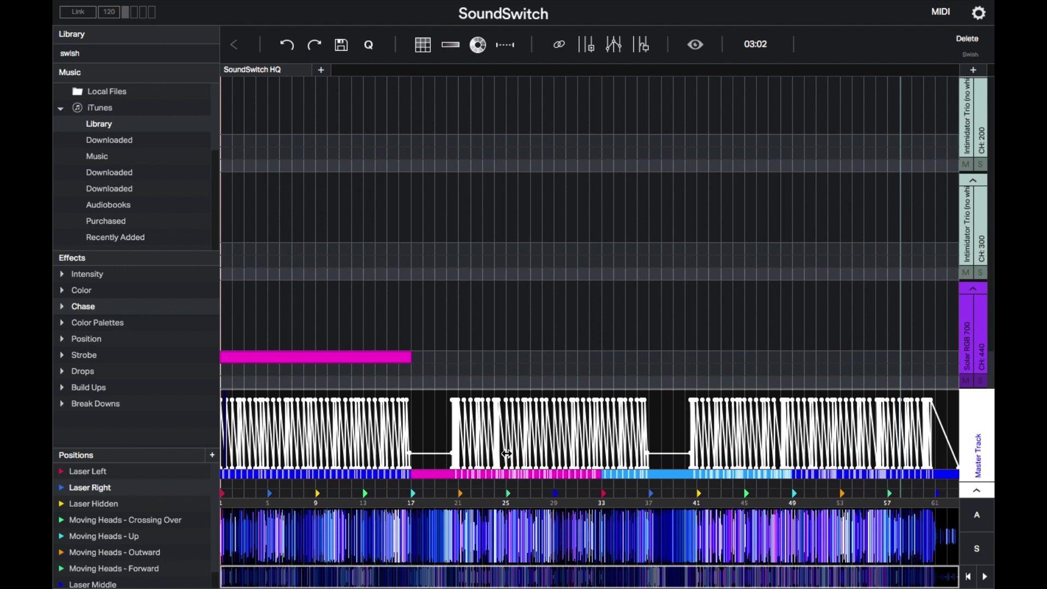
Step: Jump to bar 17 and start marking a region on the top Freedom Stick track
{"action": "left_click", "coordinate": [401, 538]}
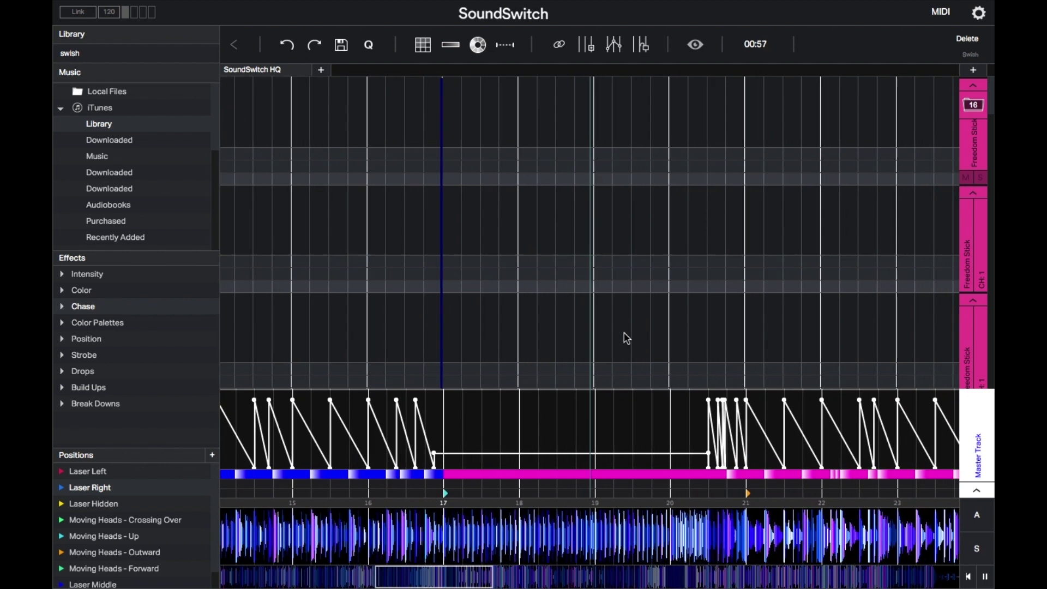
{"action": "left_click", "coordinate": [443, 137]}
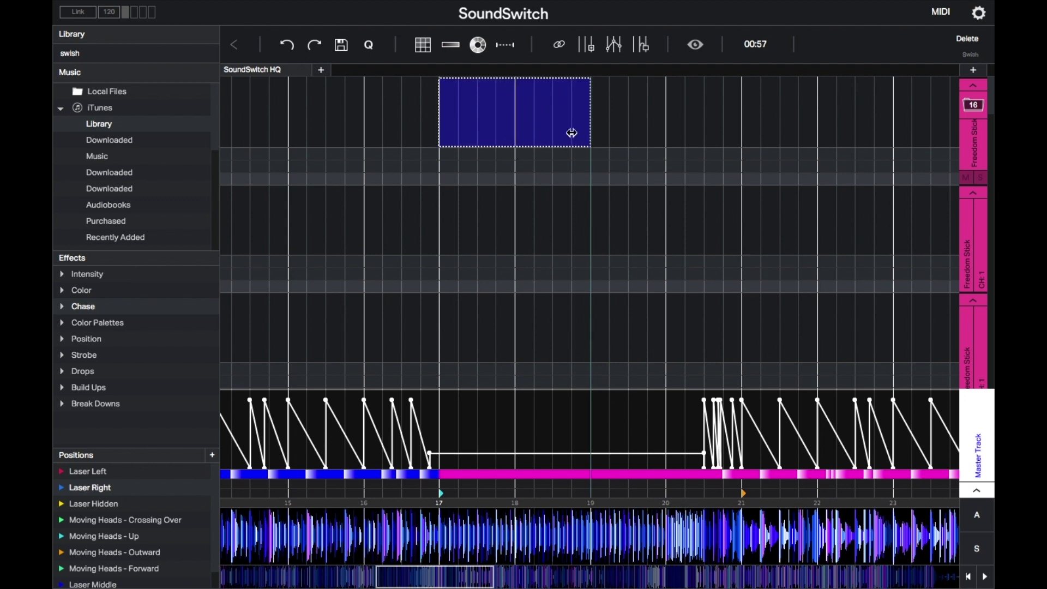
Step: Drop a group-wide Follow Chase of 15 lights at 1/8 beat onto bars 17–19
{"action": "left_click", "coordinate": [63, 307]}
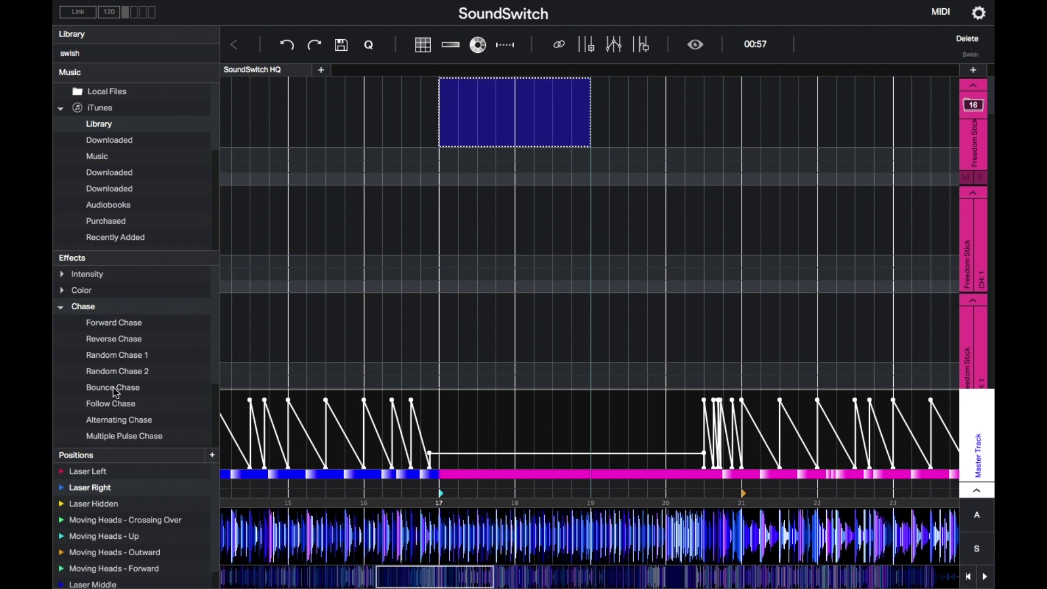
{"action": "scroll", "coordinate": [115, 390], "scroll_direction": "down", "scroll_amount": 1}
{"action": "left_click", "coordinate": [105, 373]}
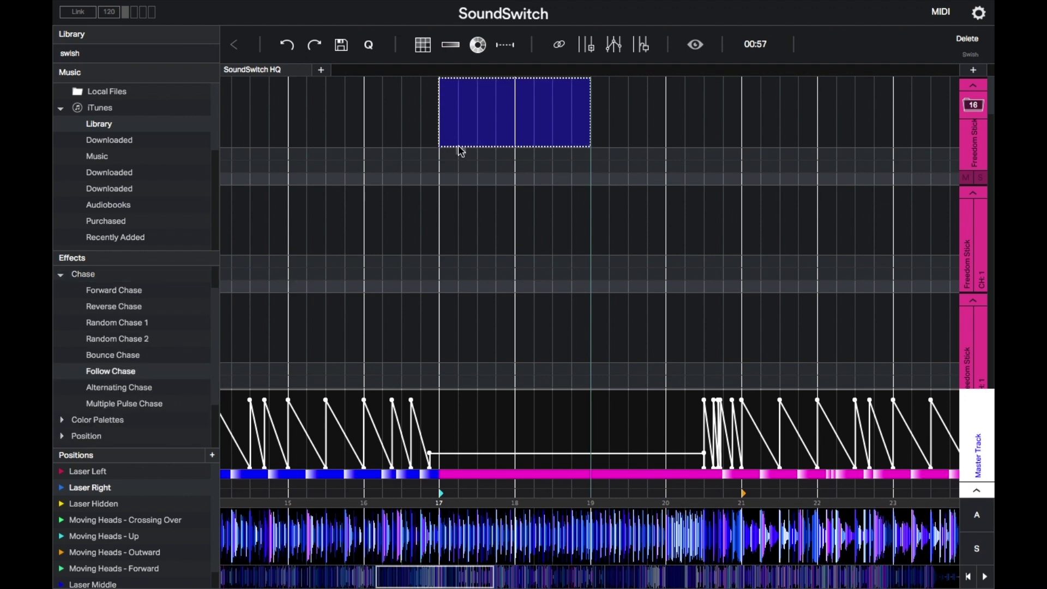
{"action": "left_click_drag", "start_coordinate": [471, 140], "coordinate": [473, 141]}
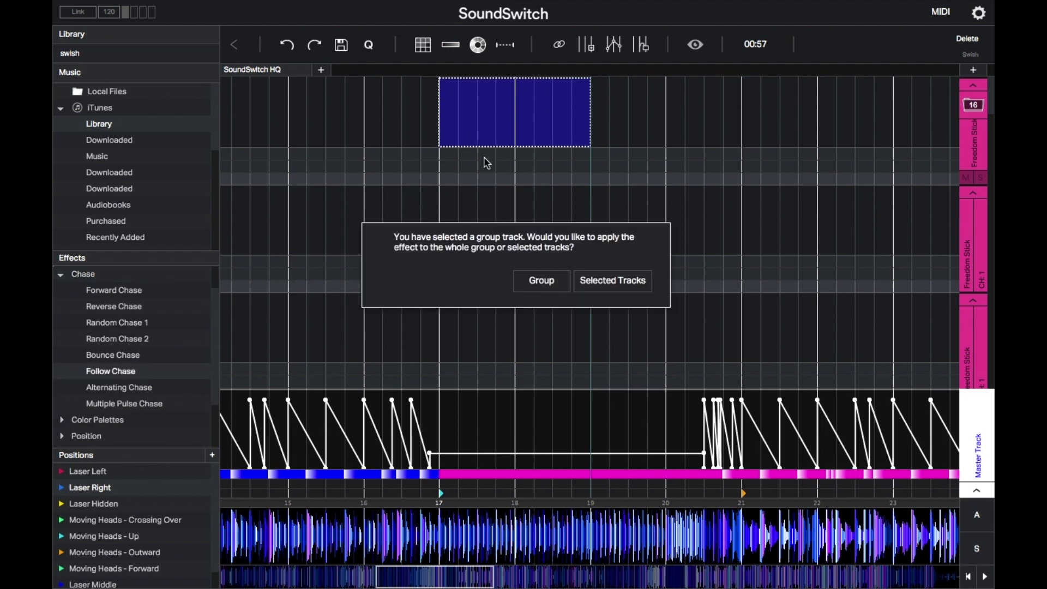
{"action": "left_click", "coordinate": [540, 280]}
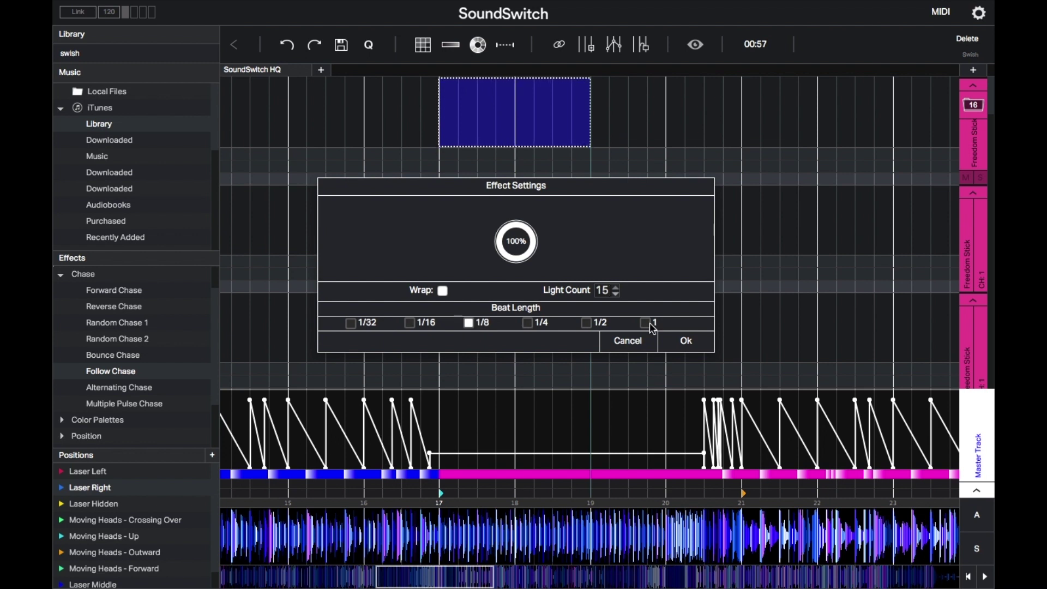
{"action": "left_click", "coordinate": [686, 341]}
{"action": "scroll", "coordinate": [814, 264], "scroll_direction": "down", "scroll_amount": 3}
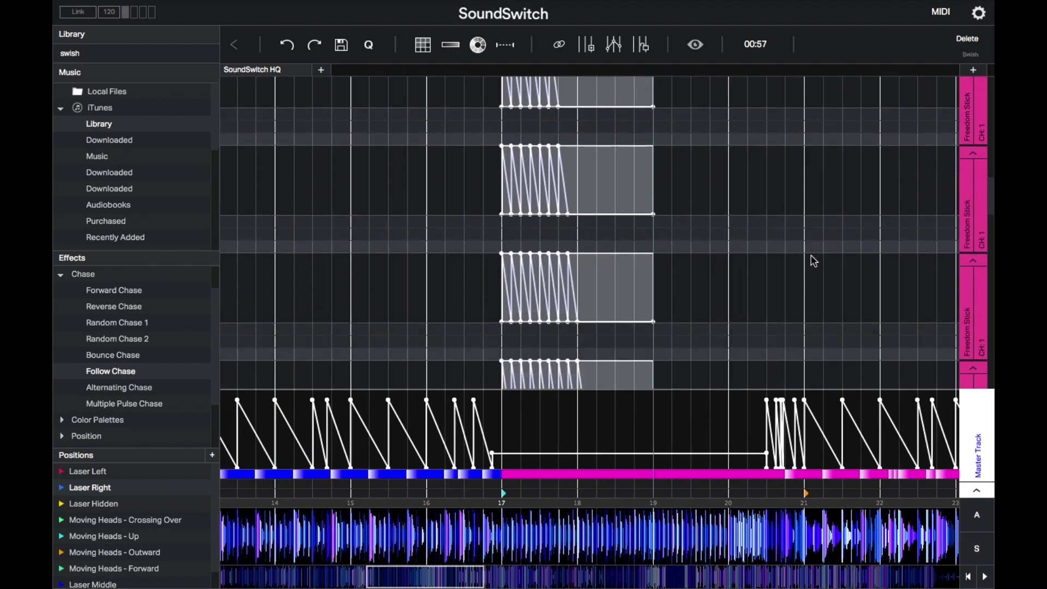
{"action": "scroll", "coordinate": [813, 260], "scroll_direction": "up", "scroll_amount": 3}
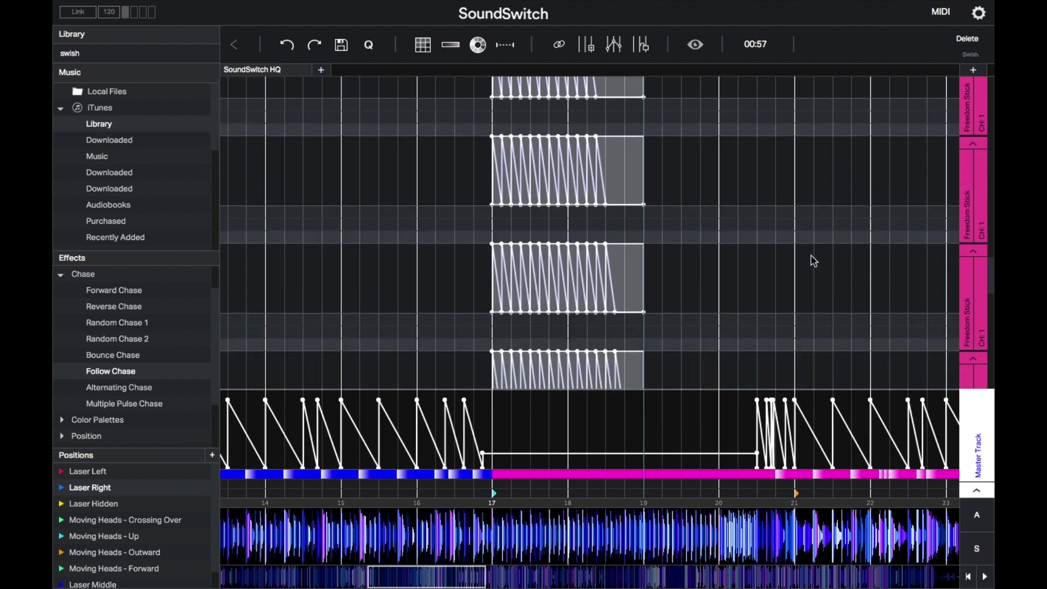
{"action": "scroll", "coordinate": [813, 272], "scroll_direction": "down", "scroll_amount": 3}
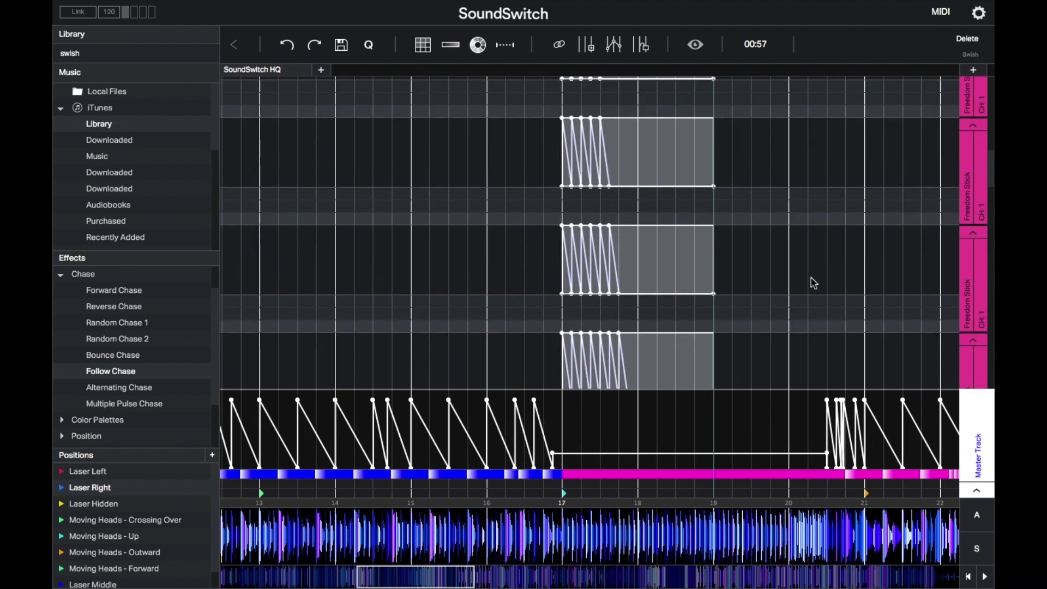
Step: Undo the Follow Chase twice with Ctrl+Z, keeping the bars 17–19 region marked
{"action": "key", "text": "ctrl+z"}
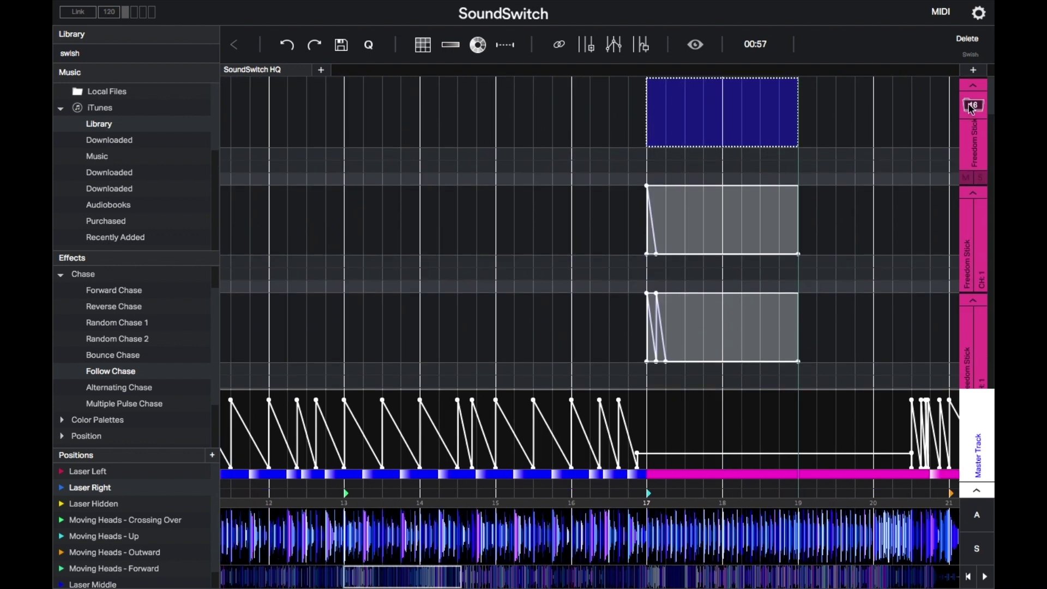
{"action": "key", "text": "ctrl+z"}
{"action": "scroll", "coordinate": [855, 176], "scroll_direction": "down", "scroll_amount": 3}
{"action": "mouse_move", "coordinate": [532, 114]}
{"action": "left_mouse_down"}
{"action": "mouse_move", "coordinate": [572, 228]}
{"action": "mouse_move", "coordinate": [583, 228]}
{"action": "left_mouse_up"}
Step: Apply a group-wide Follow Chase to the marked bars 17–19, editing its light count
{"action": "left_click_drag", "start_coordinate": [473, 218], "coordinate": [517, 225]}
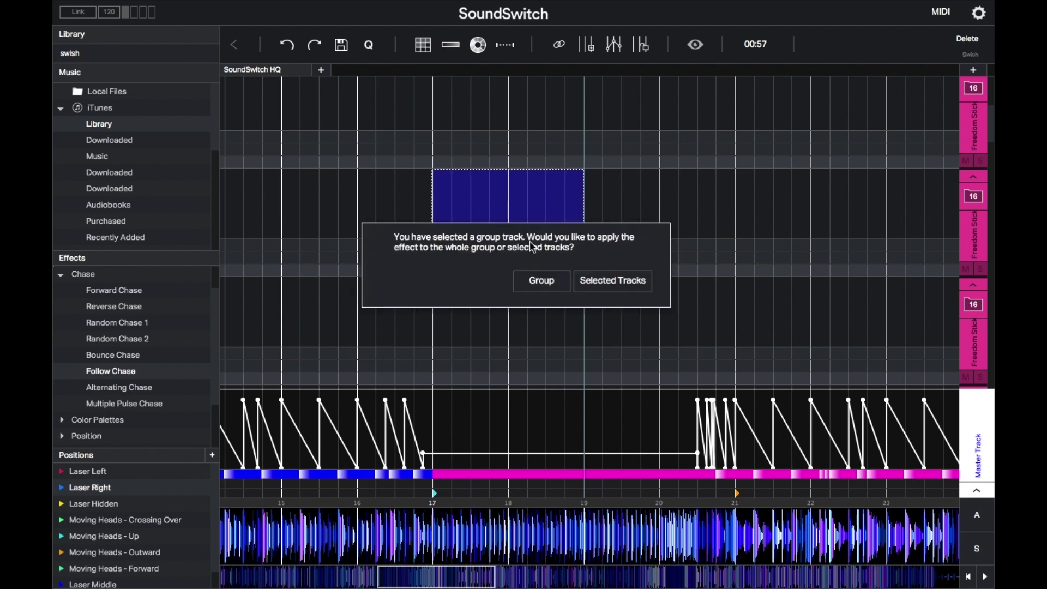
{"action": "left_click", "coordinate": [542, 281]}
{"action": "left_click", "coordinate": [443, 290]}
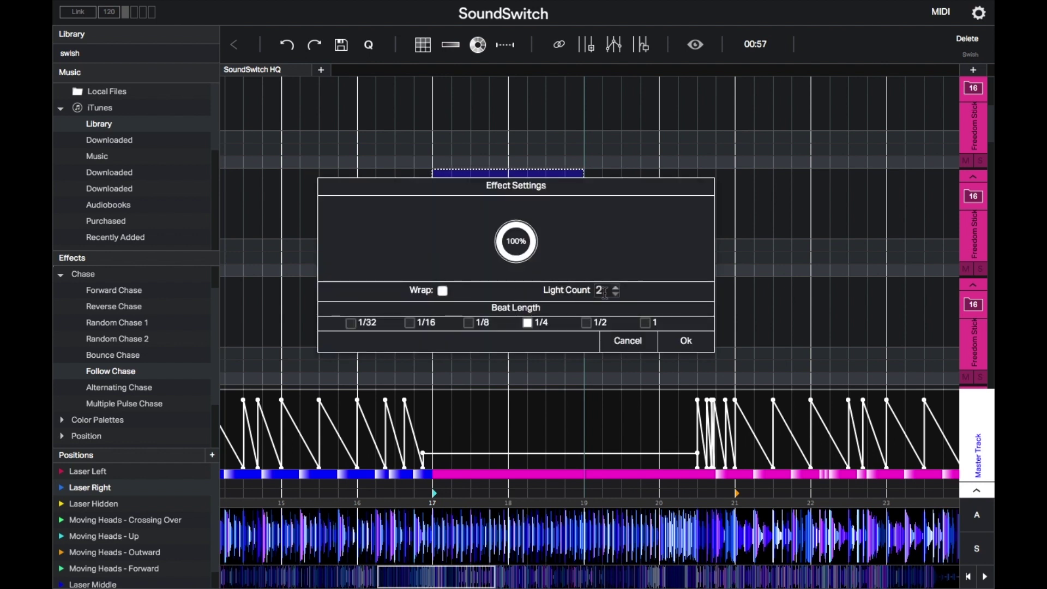
{"action": "type", "text": "15"}
{"action": "left_click", "coordinate": [686, 341]}
Step: Move the region to the third stick track and add a group Follow Chase at 1/8 beat
{"action": "left_click_drag", "start_coordinate": [507, 205], "coordinate": [507, 311]}
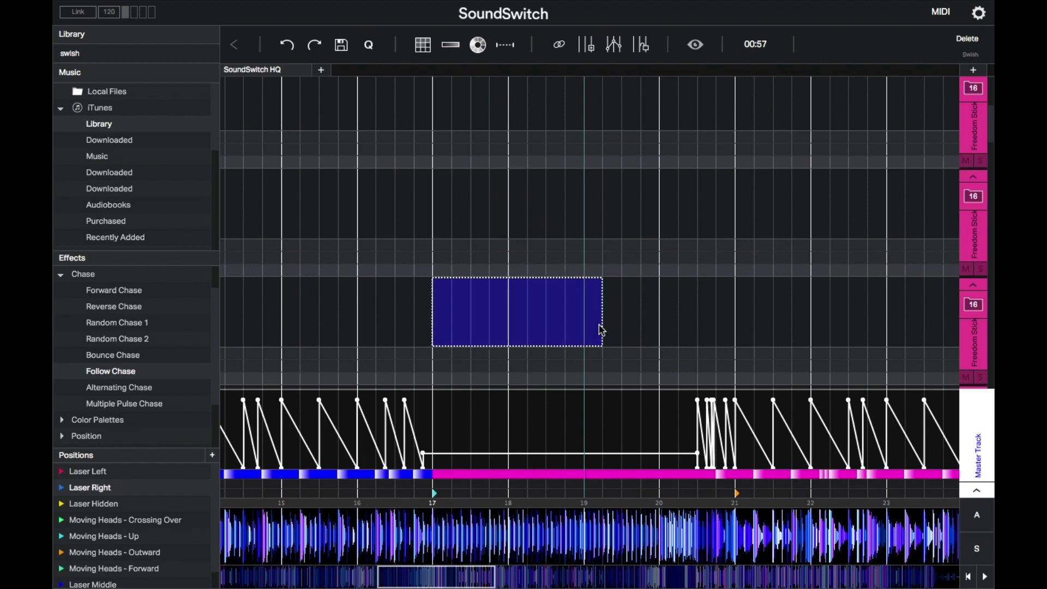
{"action": "left_click", "coordinate": [864, 243]}
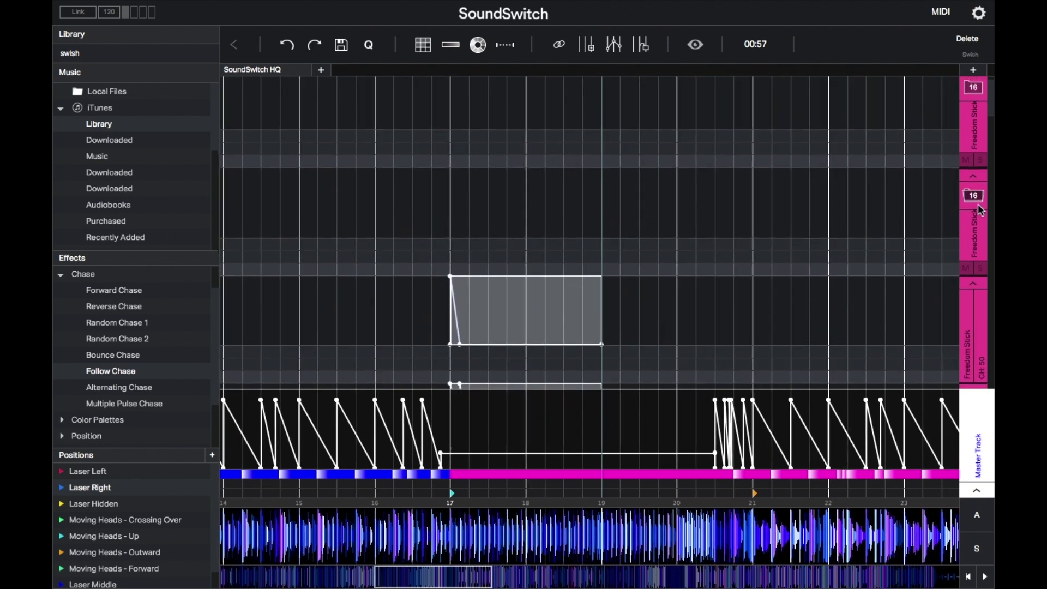
{"action": "left_click", "coordinate": [566, 303]}
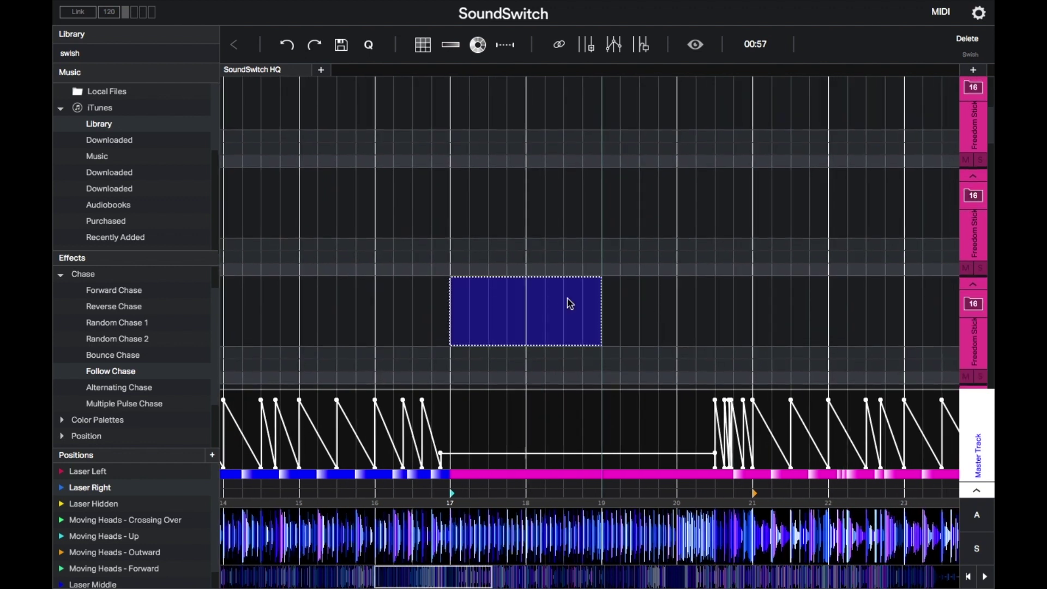
{"action": "scroll", "coordinate": [565, 299], "scroll_direction": "down", "scroll_amount": 4}
{"action": "left_click_drag", "start_coordinate": [110, 371], "coordinate": [503, 164]}
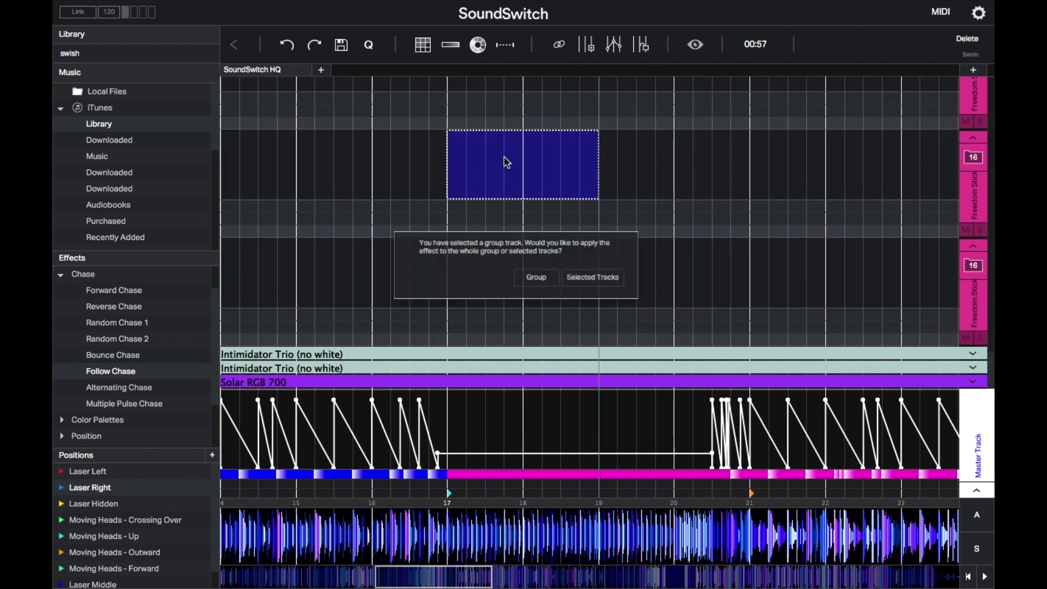
{"action": "left_click", "coordinate": [543, 282]}
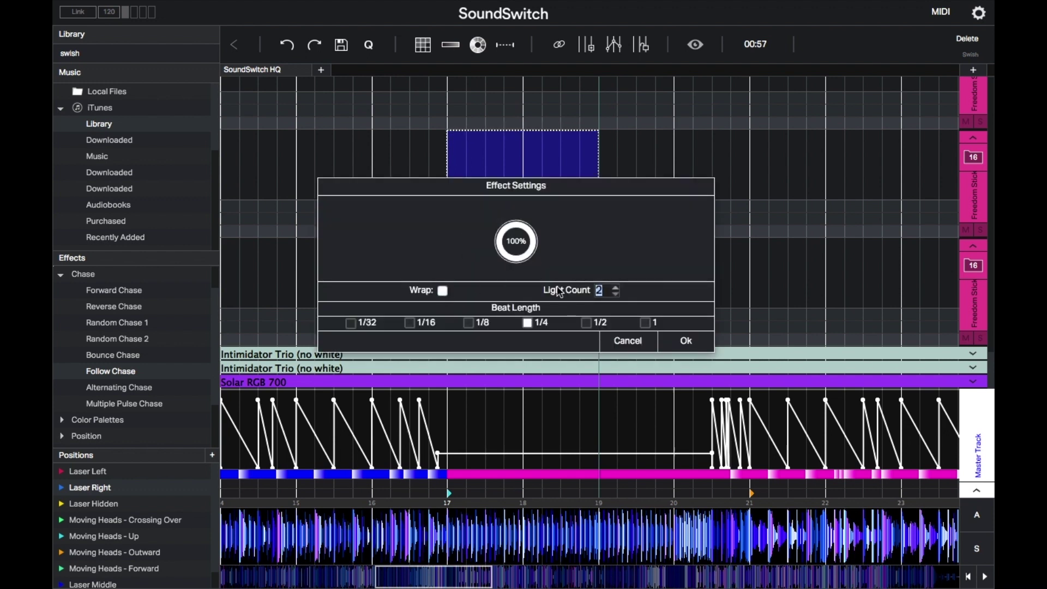
{"action": "type", "text": "15"}
{"action": "left_click", "coordinate": [469, 322]}
{"action": "key", "text": "Return"}
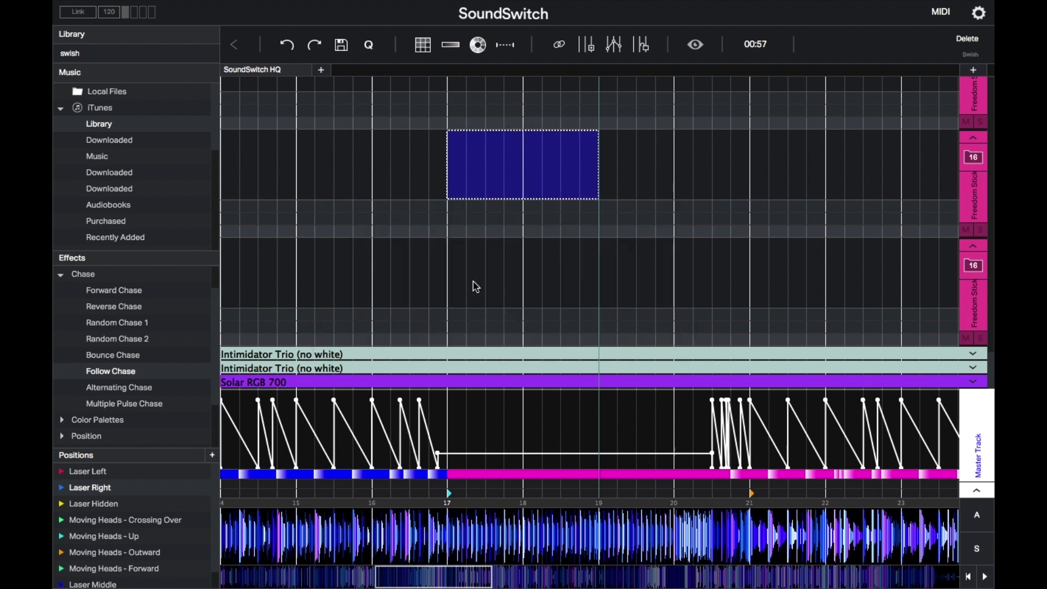
Step: Shift the block onto the third stick group, reapply the group Follow Chase, and rewind before bar 17
{"action": "key", "text": "Down"}
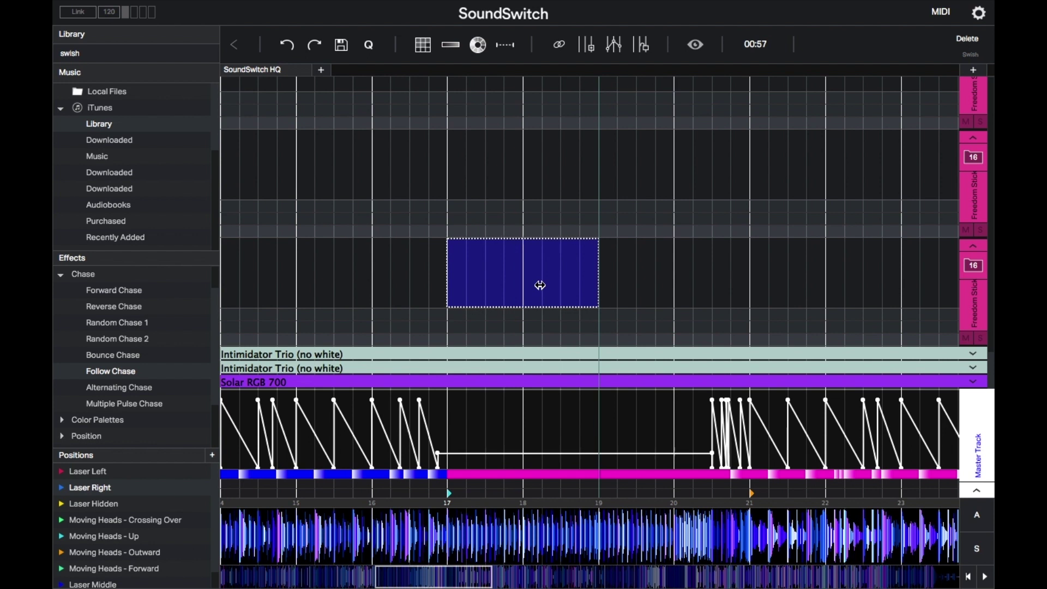
{"action": "double_click", "coordinate": [515, 291]}
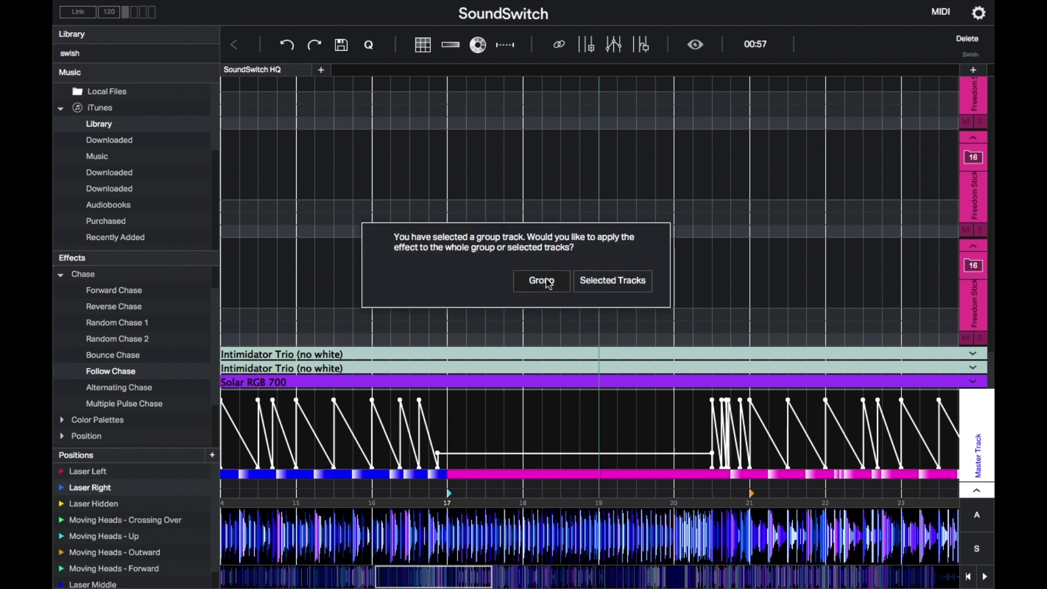
{"action": "left_click", "coordinate": [536, 279]}
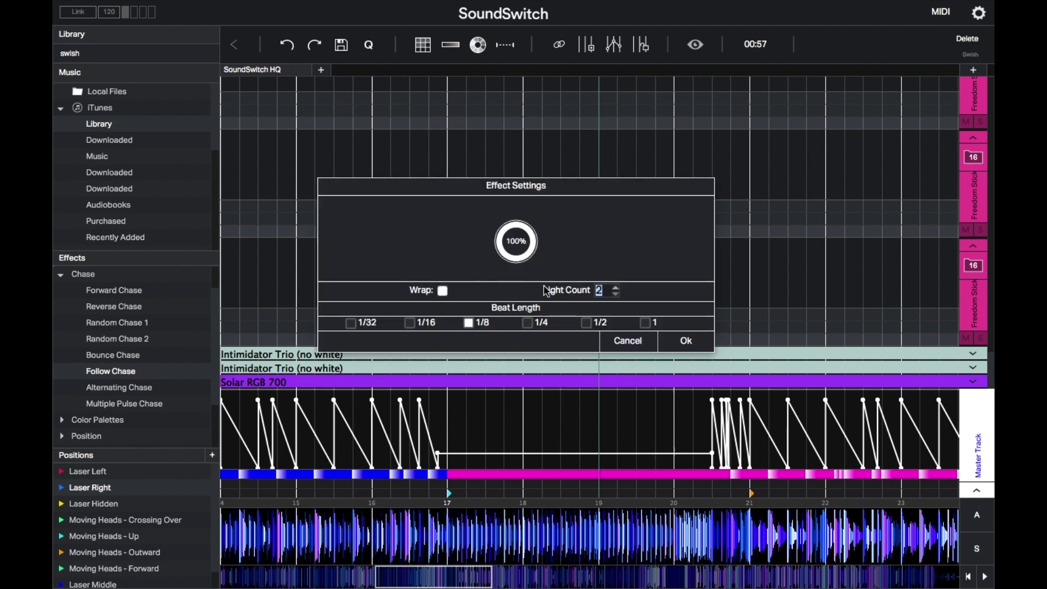
{"action": "left_click", "coordinate": [687, 341]}
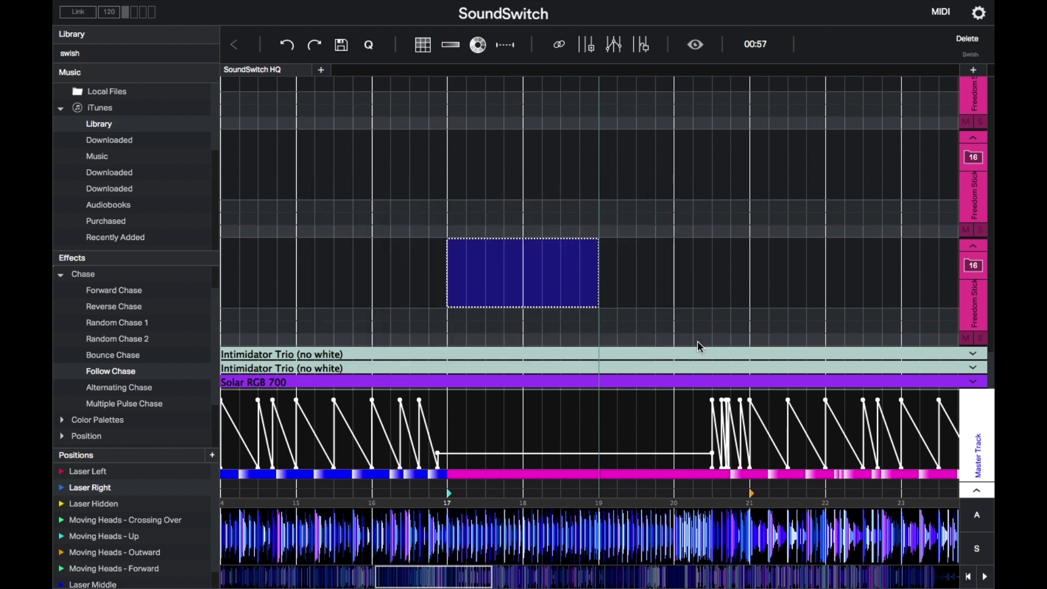
{"action": "left_click", "coordinate": [399, 287]}
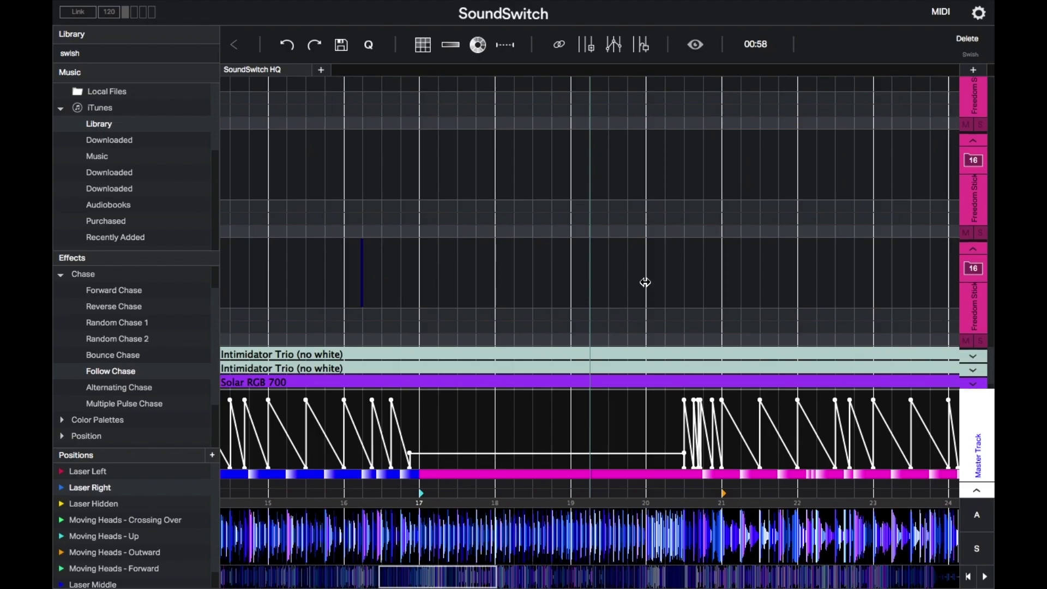
{"action": "scroll", "coordinate": [647, 283], "scroll_direction": "right", "scroll_amount": 2}
{"action": "scroll", "coordinate": [646, 282], "scroll_direction": "right", "scroll_amount": 2}
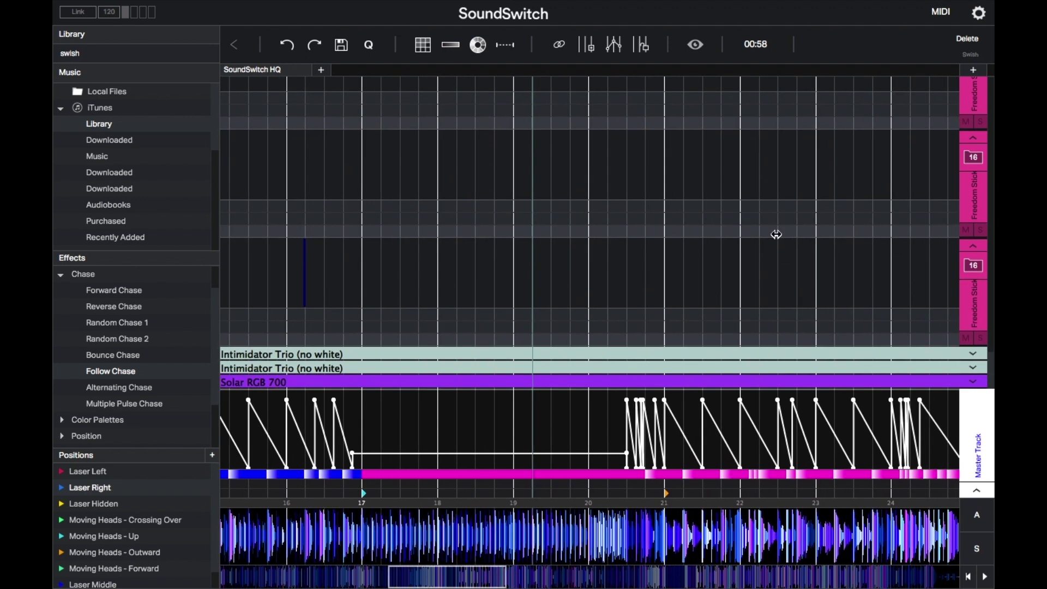
{"action": "scroll", "coordinate": [776, 235], "scroll_direction": "up", "scroll_amount": 3}
{"action": "scroll", "coordinate": [776, 235], "scroll_direction": "left", "scroll_amount": 2}
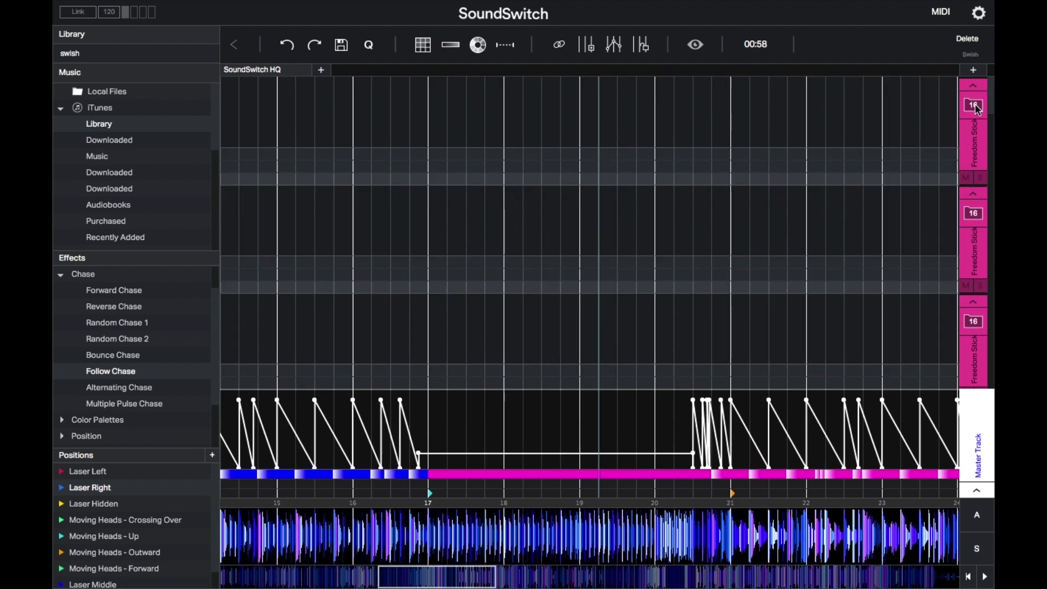
Step: Give the first stick group a 1/16 Bounce Chase over bars 19–20, then select those bars on the second group
{"action": "key", "text": "ctrl+v"}
{"action": "scroll", "coordinate": [640, 180], "scroll_direction": "right", "scroll_amount": 3}
{"action": "scroll", "coordinate": [573, 164], "scroll_direction": "down", "scroll_amount": 1}
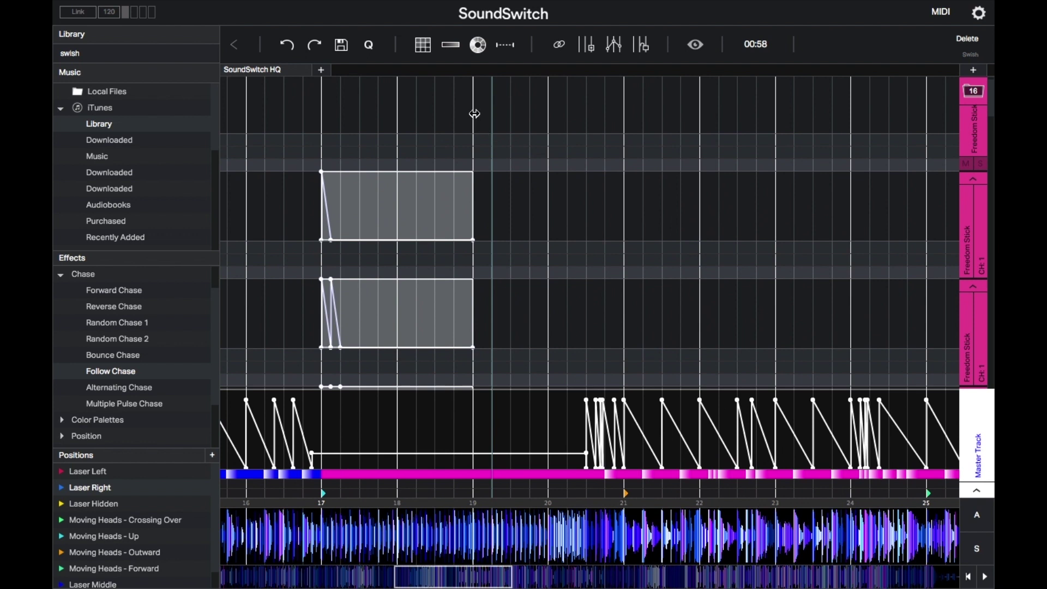
{"action": "left_click_drag", "start_coordinate": [477, 119], "coordinate": [544, 127]}
{"action": "double_click", "coordinate": [122, 356]}
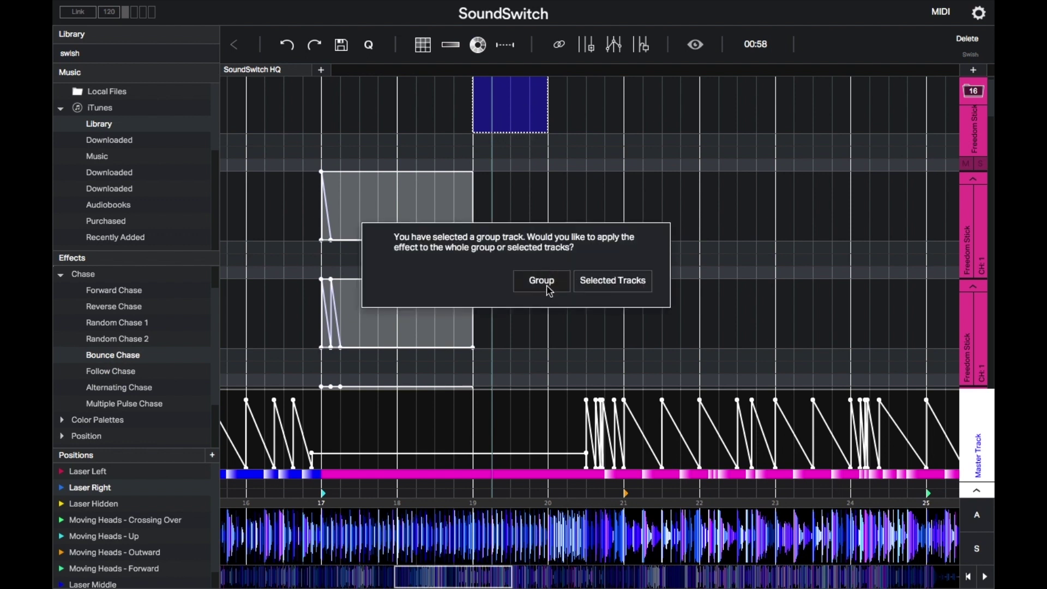
{"action": "left_click", "coordinate": [536, 276]}
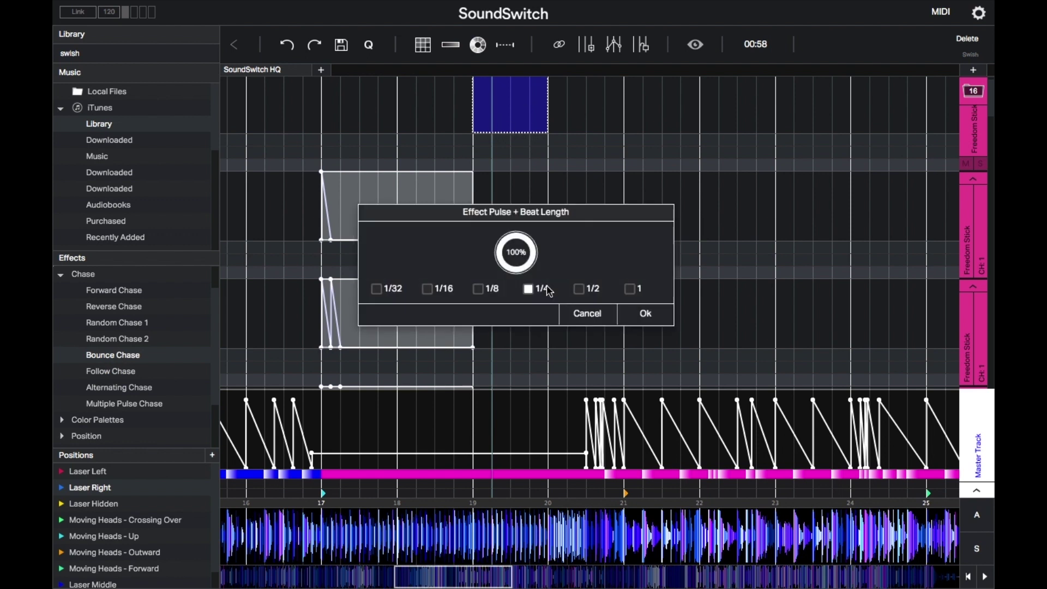
{"action": "left_click", "coordinate": [428, 289]}
{"action": "left_click", "coordinate": [645, 313]}
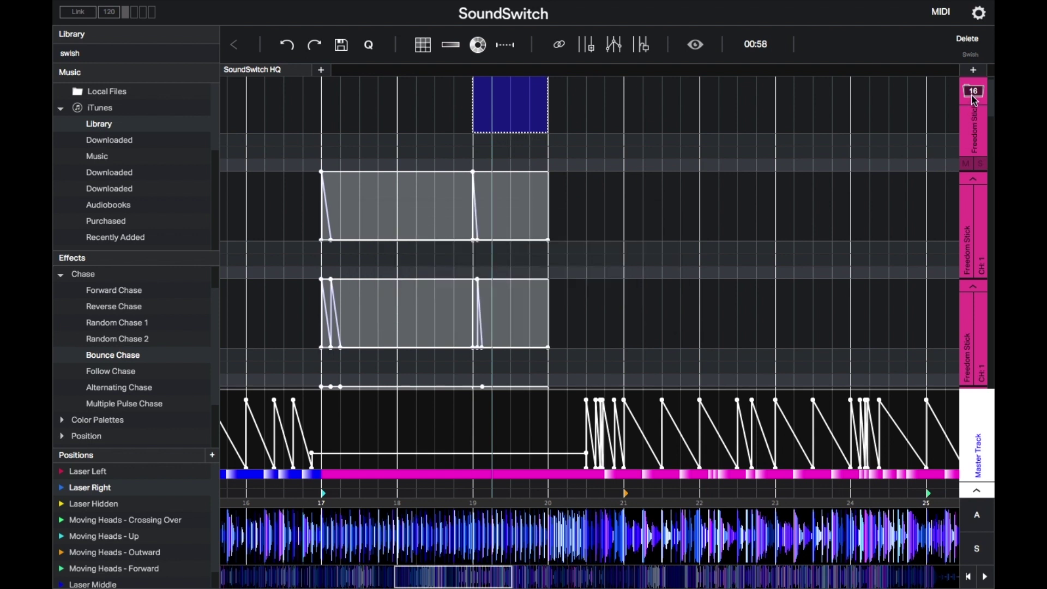
{"action": "key", "text": "Delete"}
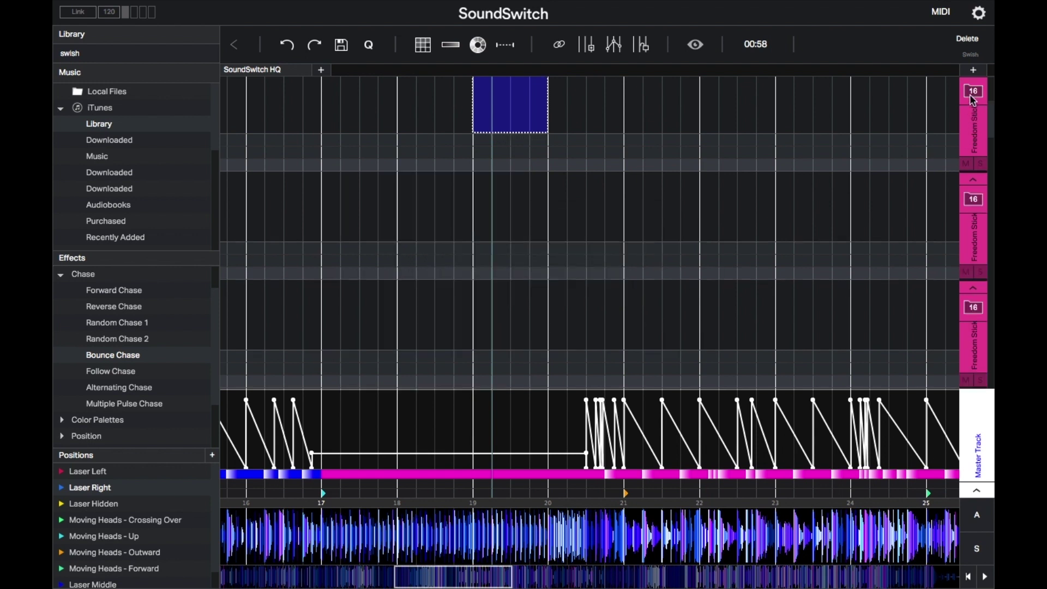
{"action": "left_click_drag", "start_coordinate": [478, 223], "coordinate": [553, 223]}
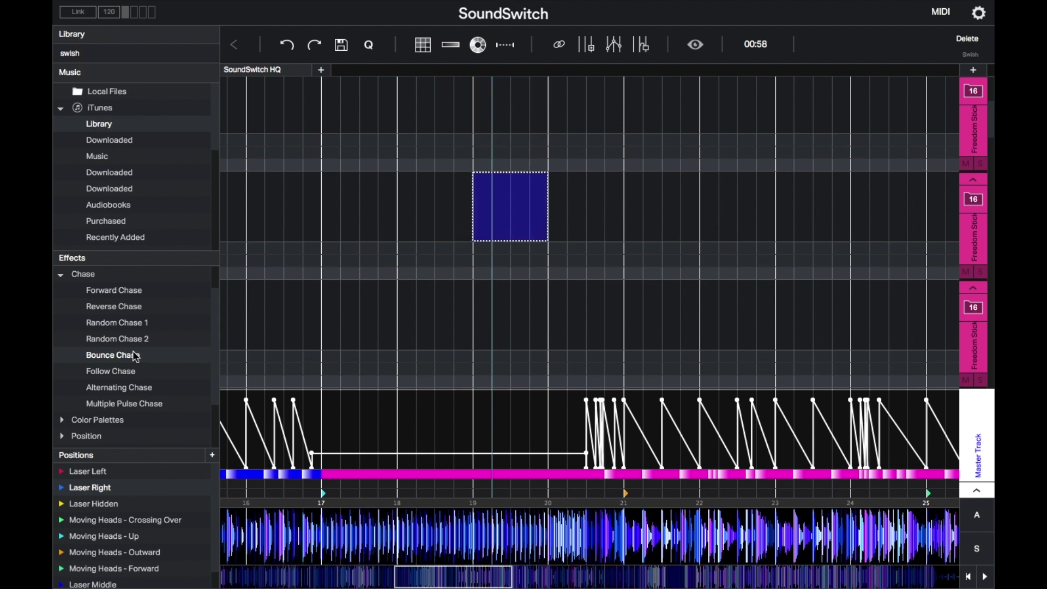
Step: Apply a group-wide 1/16-beat Bounce Chase to the second stick group over bars 19–20
{"action": "double_click", "coordinate": [482, 224]}
{"action": "left_click", "coordinate": [543, 278]}
{"action": "left_click", "coordinate": [429, 290]}
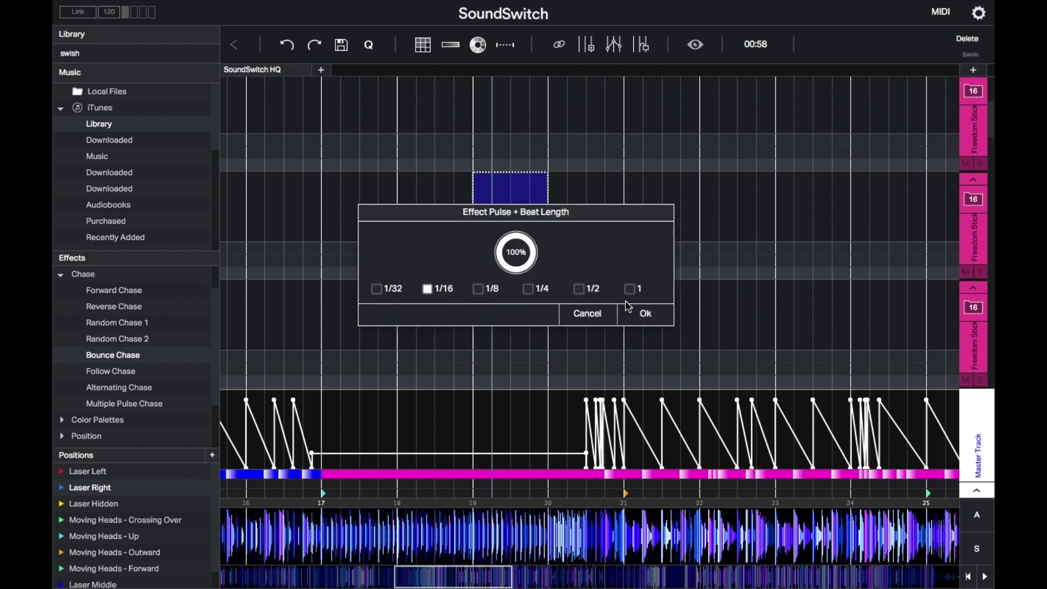
{"action": "left_click", "coordinate": [630, 304]}
Step: Move the selection to the third stick group and give it the same 1/16 Bounce Chase
{"action": "left_click_drag", "start_coordinate": [495, 206], "coordinate": [494, 330]}
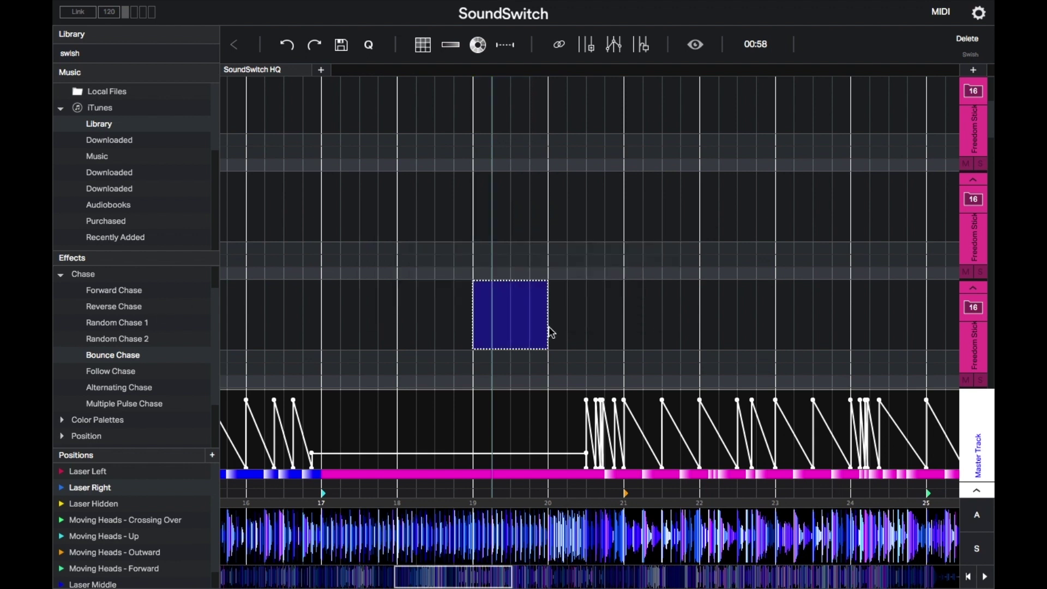
{"action": "double_click", "coordinate": [491, 314]}
{"action": "left_click", "coordinate": [542, 280]}
{"action": "left_click", "coordinate": [429, 289]}
{"action": "left_click", "coordinate": [632, 313]}
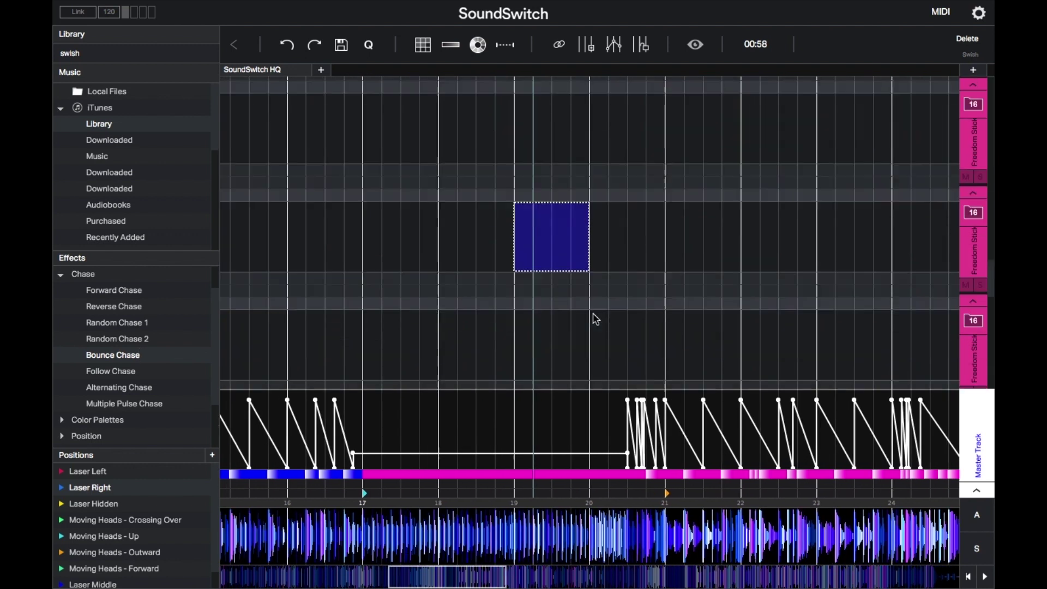
{"action": "scroll", "coordinate": [520, 277], "scroll_direction": "down", "scroll_amount": 3}
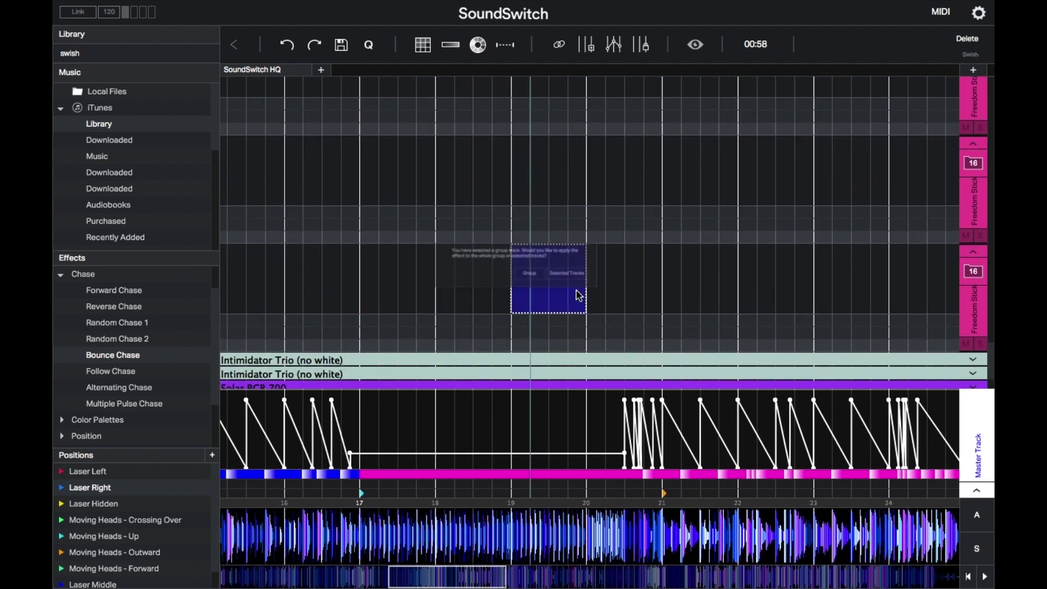
Step: Reset the bounce beat length to 1/16, then select the first half of bar 20 across all sticks
{"action": "double_click", "coordinate": [548, 279]}
{"action": "left_click", "coordinate": [428, 288]}
{"action": "left_click", "coordinate": [645, 313]}
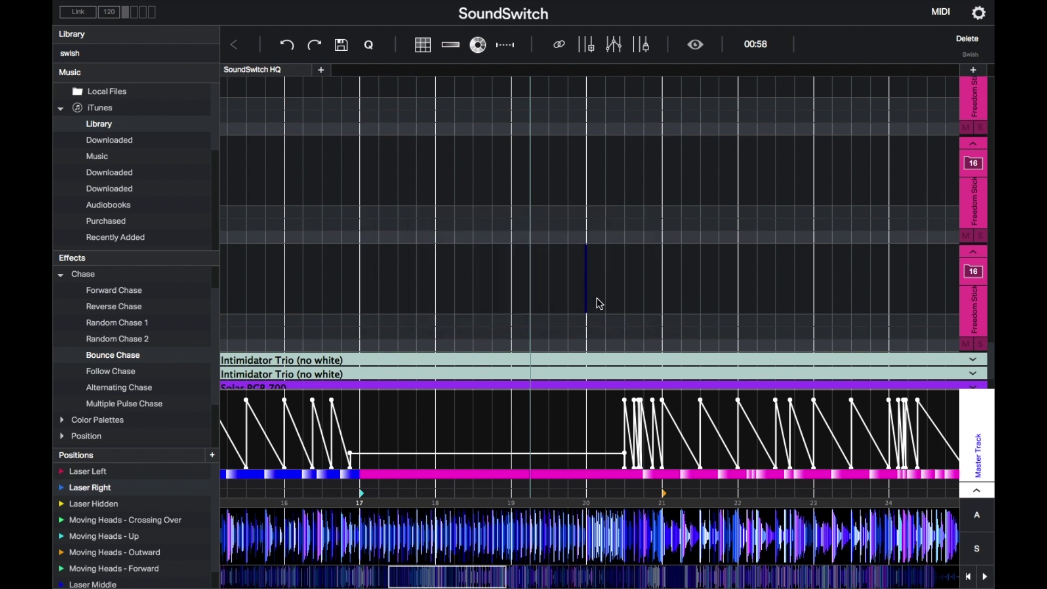
{"action": "left_click_drag", "start_coordinate": [592, 310], "coordinate": [622, 83]}
{"action": "scroll", "coordinate": [606, 204], "scroll_direction": "up", "scroll_amount": 2}
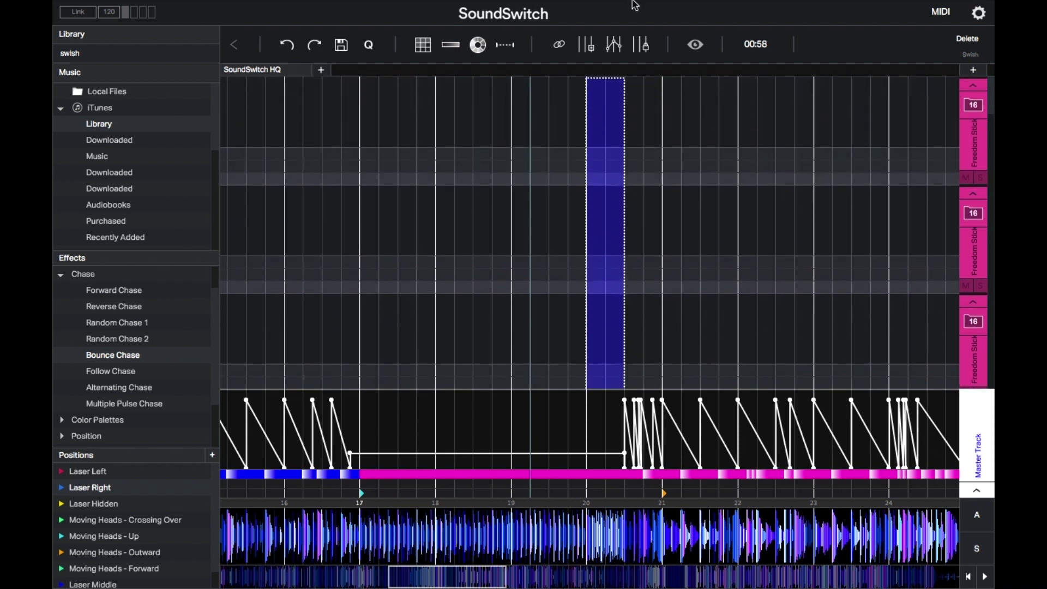
{"action": "scroll", "coordinate": [625, 207], "scroll_direction": "up", "scroll_amount": 3}
{"action": "scroll", "coordinate": [624, 206], "scroll_direction": "up", "scroll_amount": 2}
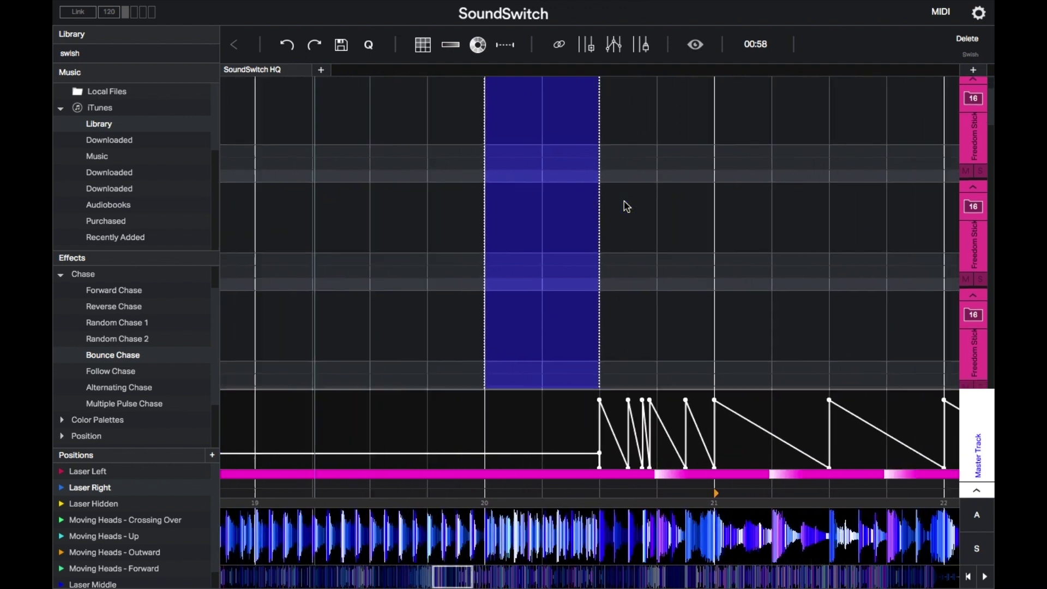
Step: Add Random Chase 1 at 1/32 beat to the selected tracks for half of bar 20, then preview from before bar 17
{"action": "left_click", "coordinate": [157, 323]}
{"action": "left_click_drag", "start_coordinate": [465, 217], "coordinate": [464, 216]}
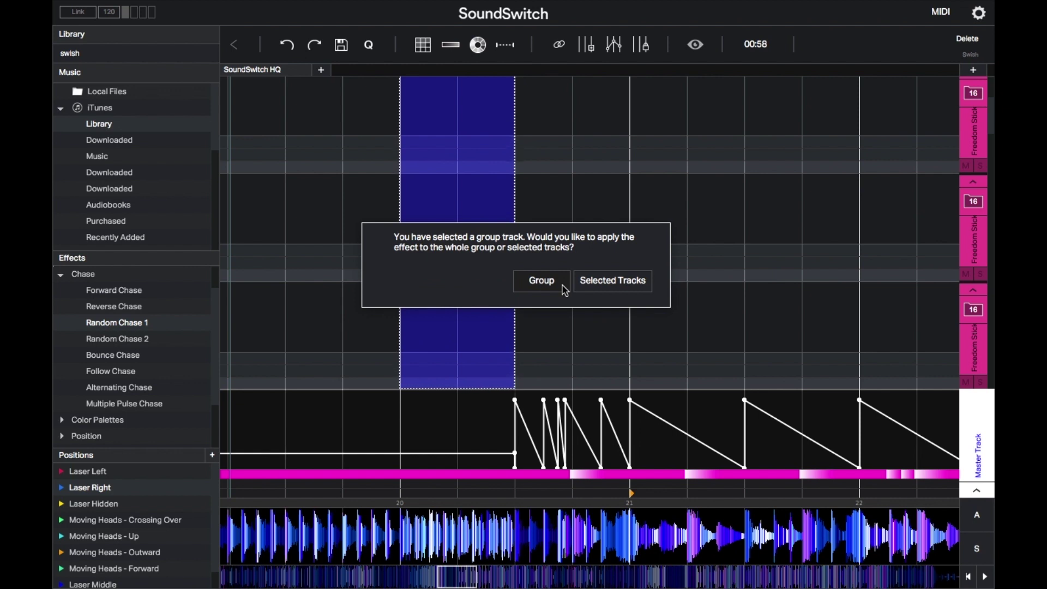
{"action": "left_click", "coordinate": [595, 281]}
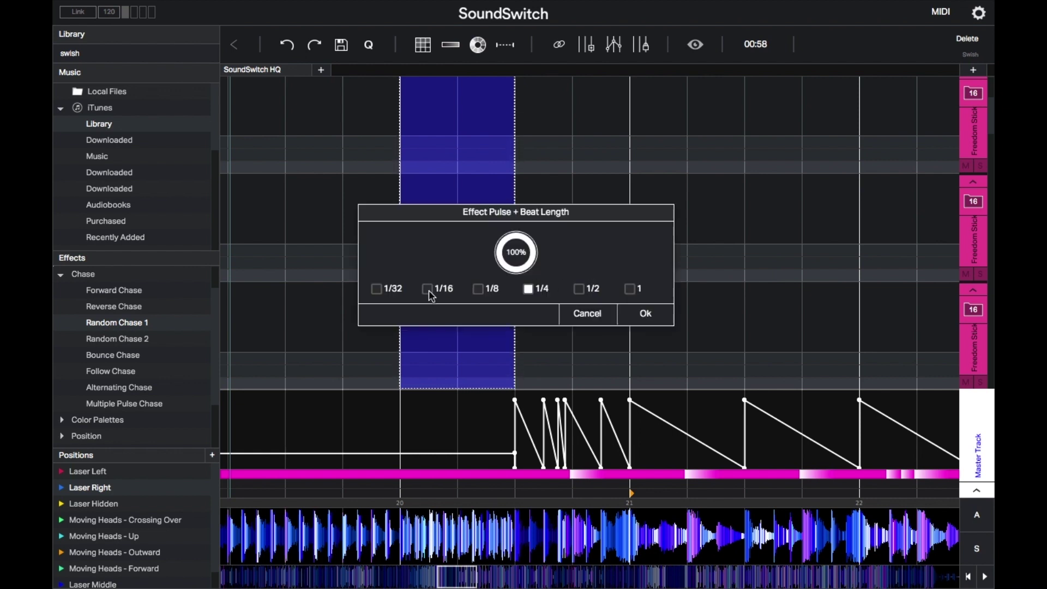
{"action": "left_click", "coordinate": [378, 289]}
{"action": "left_click", "coordinate": [646, 313]}
{"action": "scroll", "coordinate": [350, 303], "scroll_direction": "down", "scroll_amount": 3}
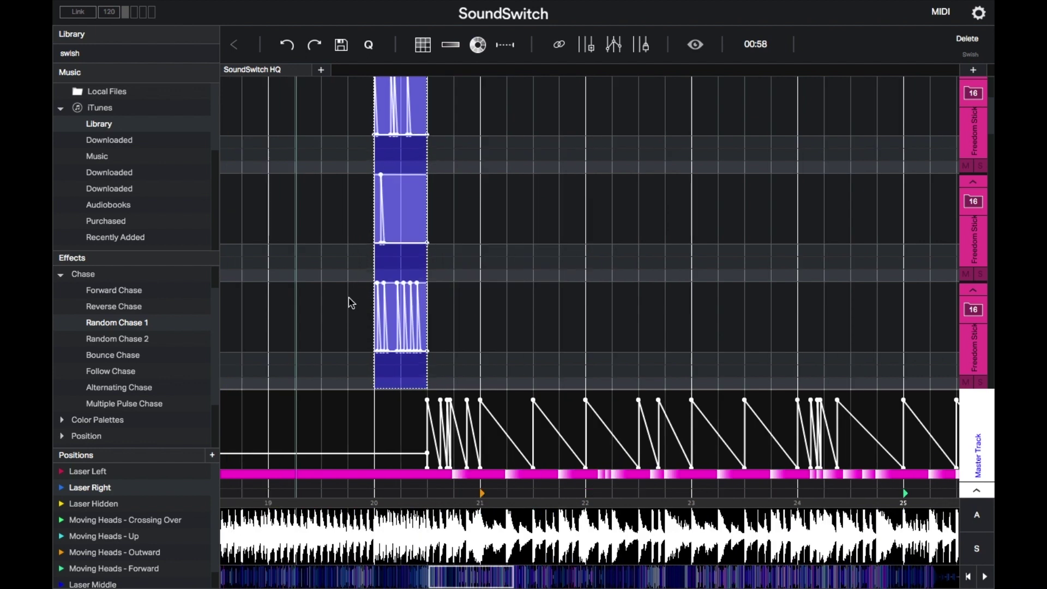
{"action": "scroll", "coordinate": [350, 303], "scroll_direction": "down", "scroll_amount": 4}
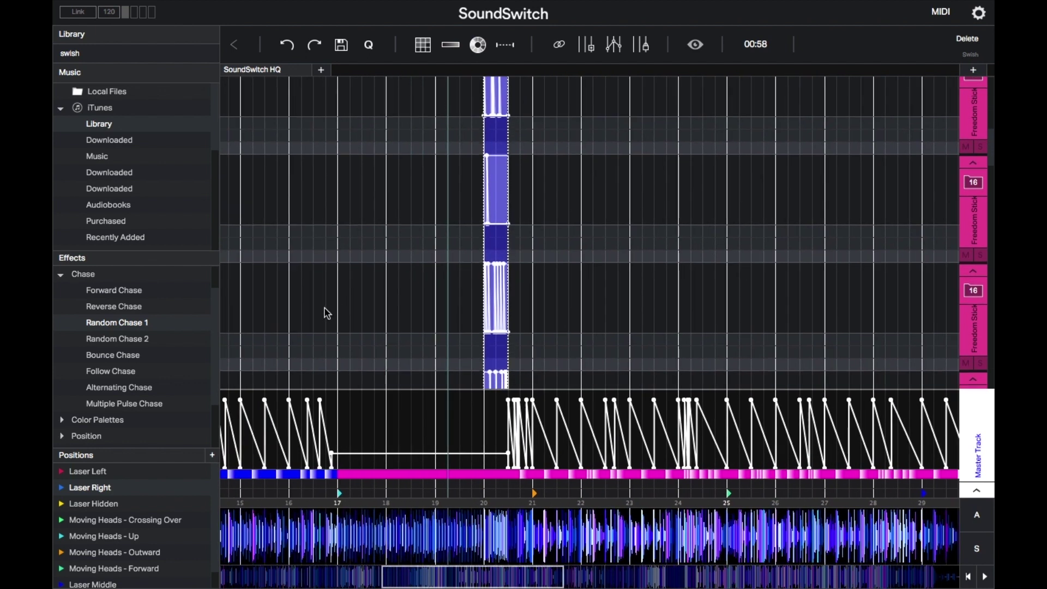
{"action": "left_click", "coordinate": [325, 313]}
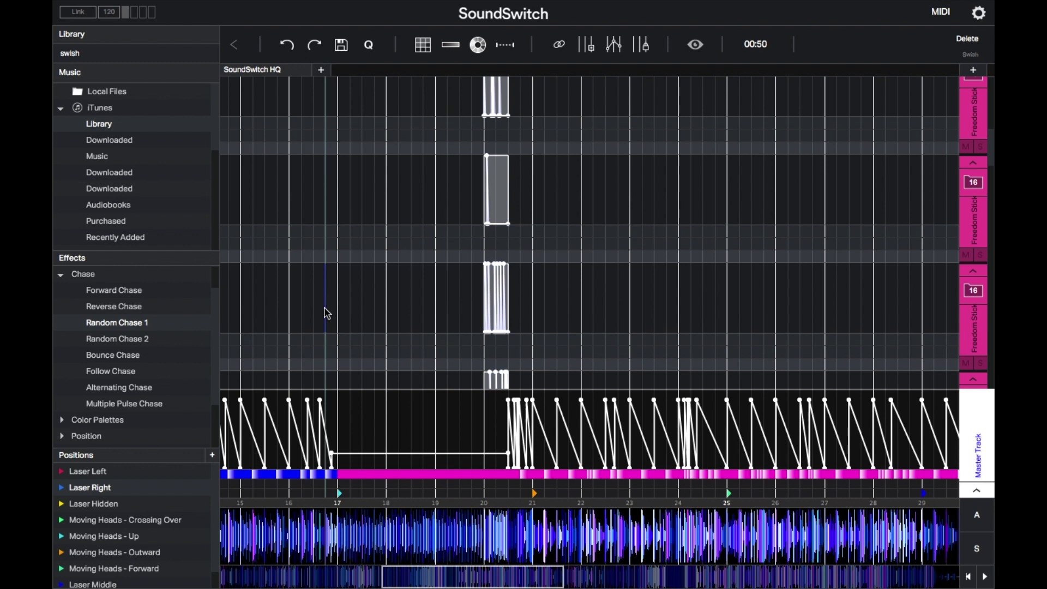